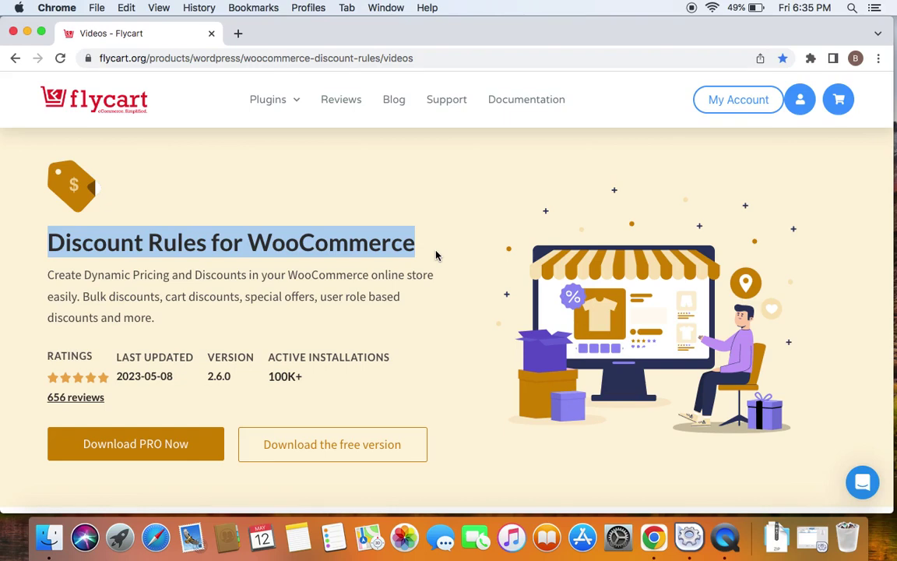
Step: In the Woo Discount Rules admin page, start a new rule titled 10% on "Sunglasses"
{"action": "left_click", "coordinate": [443, 59]}
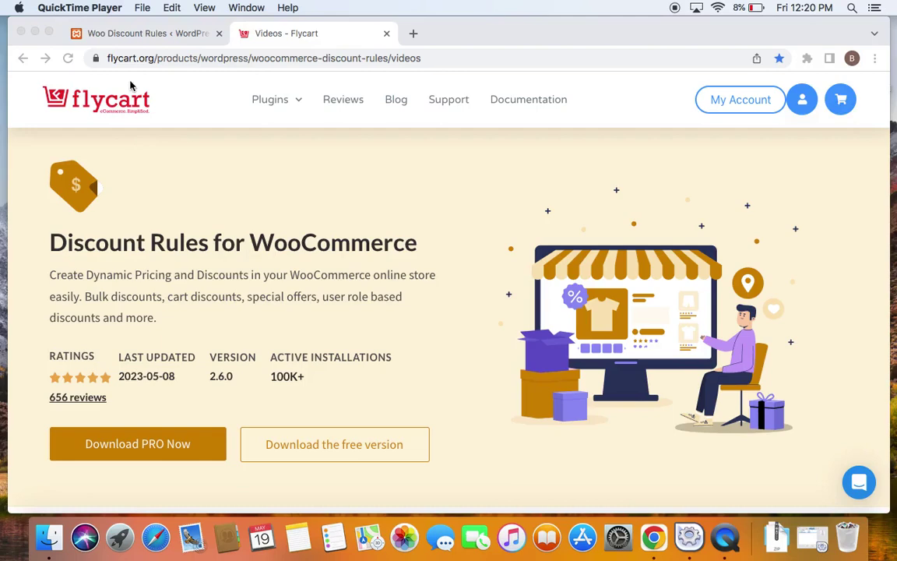
{"action": "left_click", "coordinate": [140, 33]}
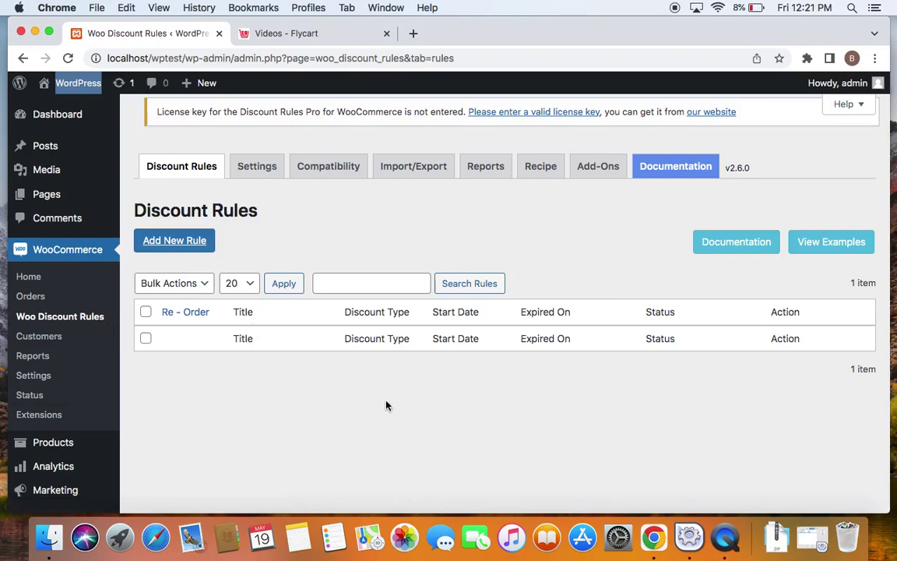
{"action": "left_click", "coordinate": [175, 238]}
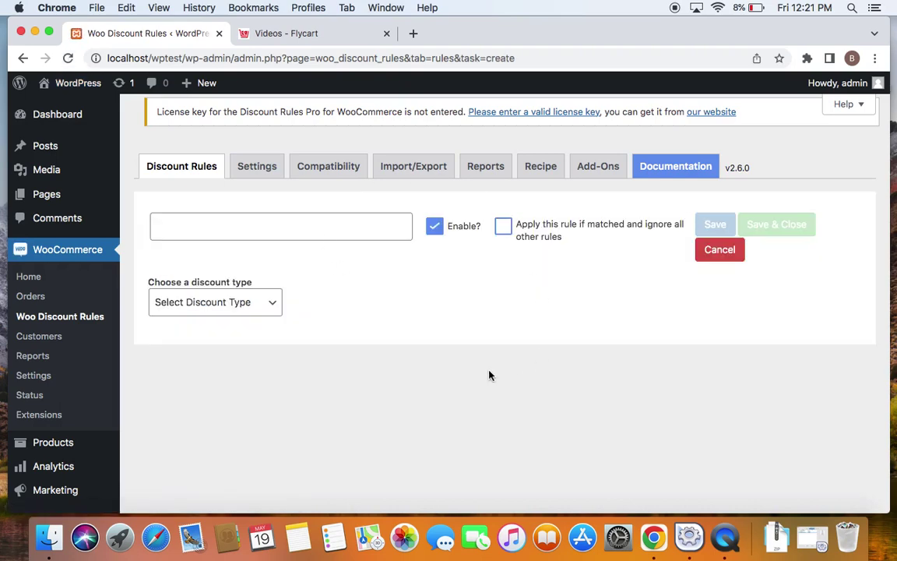
{"action": "left_click", "coordinate": [338, 226]}
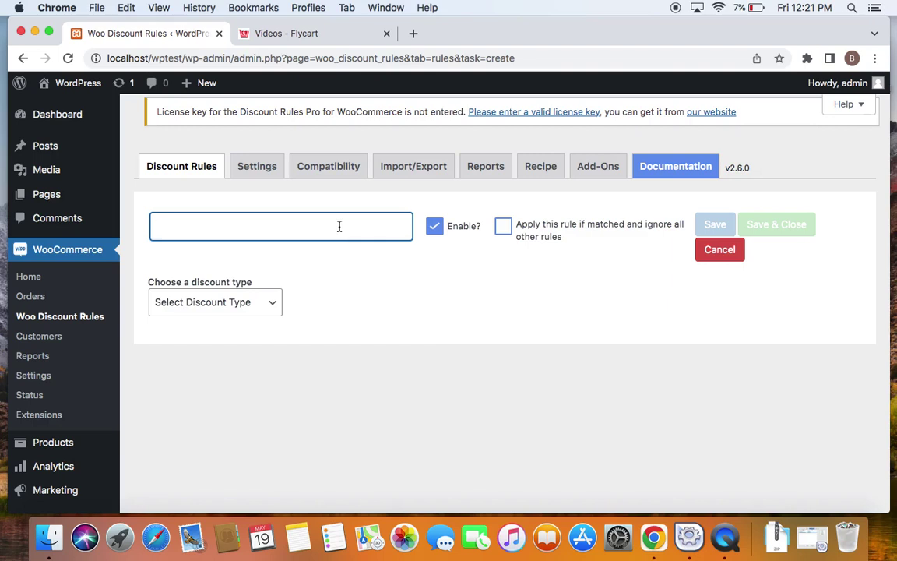
{"action": "type", "text": "10% on Sunglasse"}
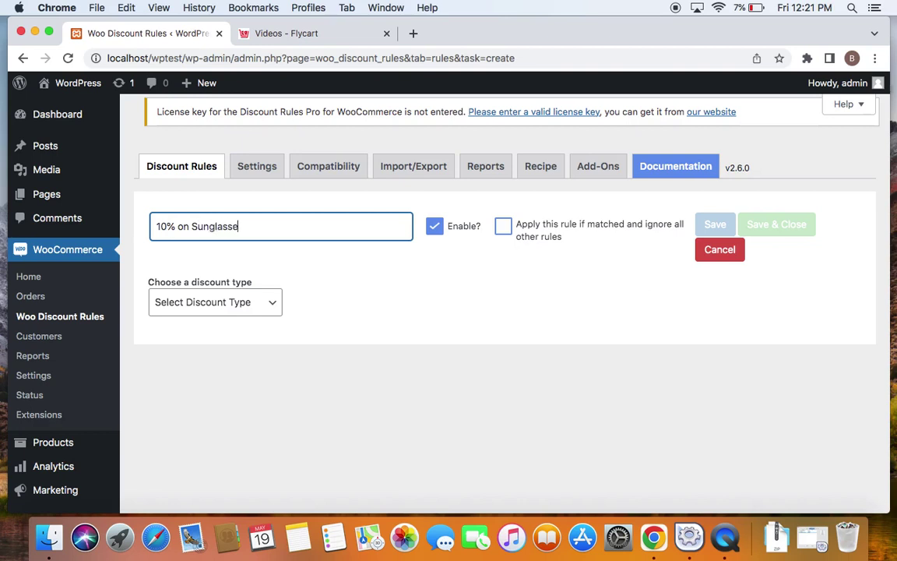
{"action": "type", "text": "s\""}
{"action": "key", "text": "Left"}
{"action": "key", "text": "Left"}
{"action": "key", "text": "Left"}
{"action": "key", "text": "Left"}
{"action": "key", "text": "Left"}
{"action": "key", "text": "Left"}
{"action": "key", "text": "Left"}
{"action": "key", "text": "Left"}
{"action": "key", "text": "Left"}
{"action": "key", "text": "Left"}
{"action": "key", "text": "Left"}
{"action": "type", "text": "\""}
{"action": "left_click", "coordinate": [350, 294]}
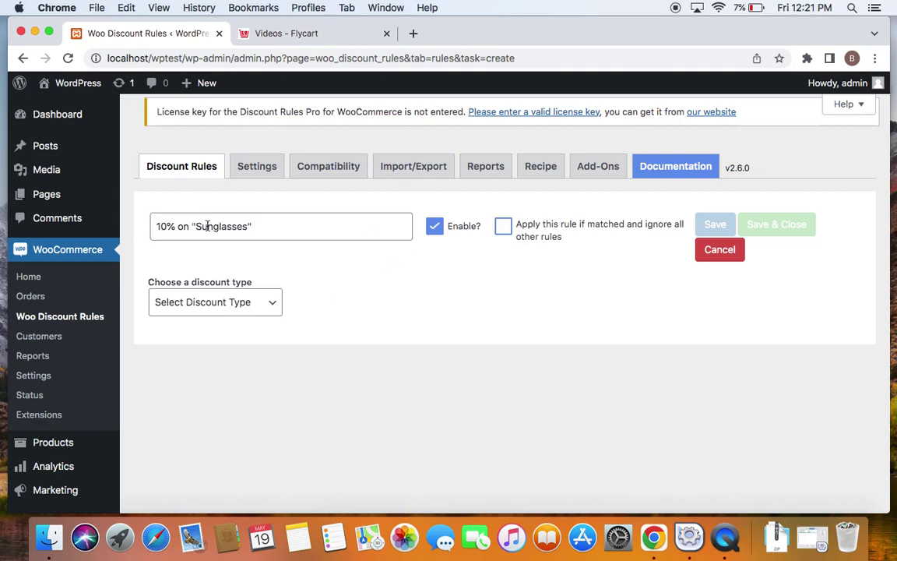
Step: Set the rule's discount type to Product Adjustment
{"action": "scroll", "coordinate": [376, 312], "scroll_direction": "down", "scroll_amount": 2}
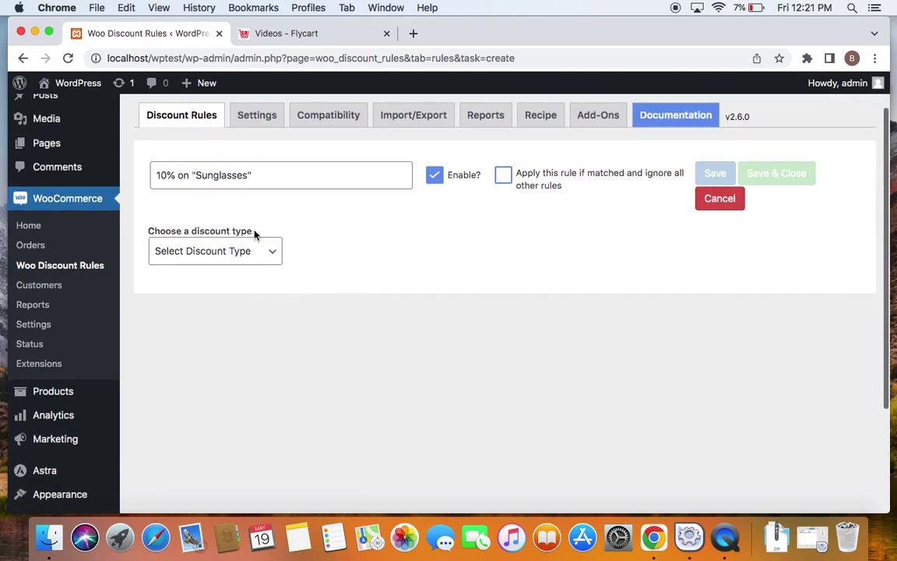
{"action": "left_click", "coordinate": [262, 247]}
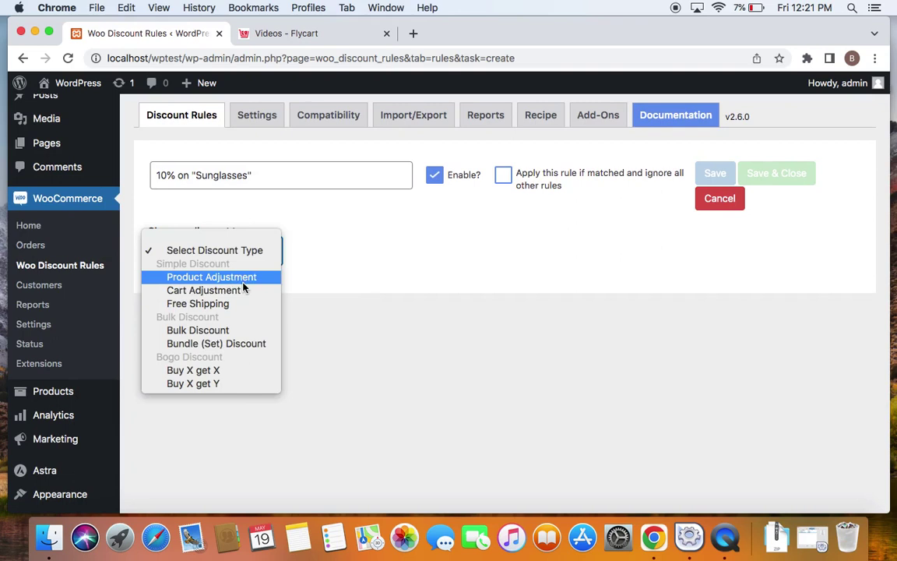
{"action": "left_click", "coordinate": [222, 276]}
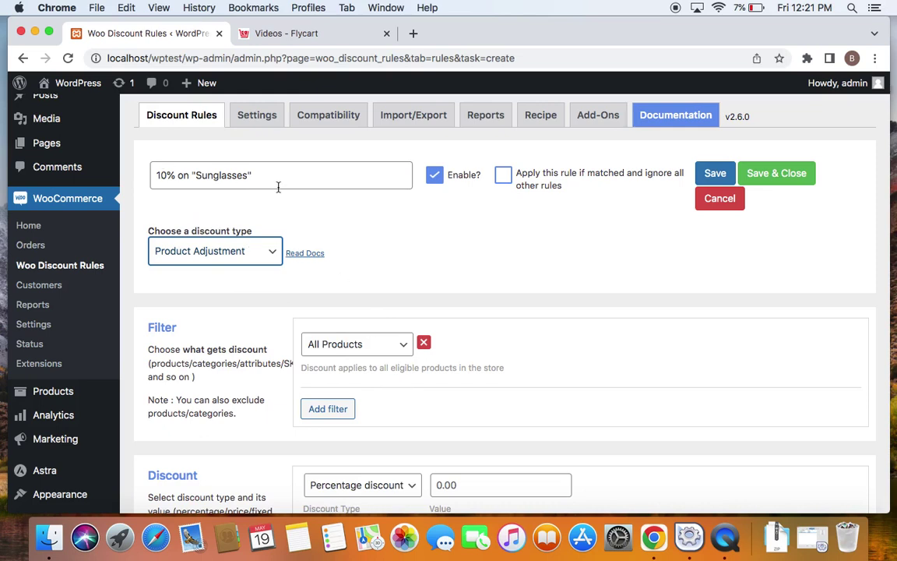
Step: Filter the rule by Products In List and add the Sunglasses product, searching for "sun"
{"action": "left_click", "coordinate": [404, 350]}
{"action": "left_click", "coordinate": [372, 358]}
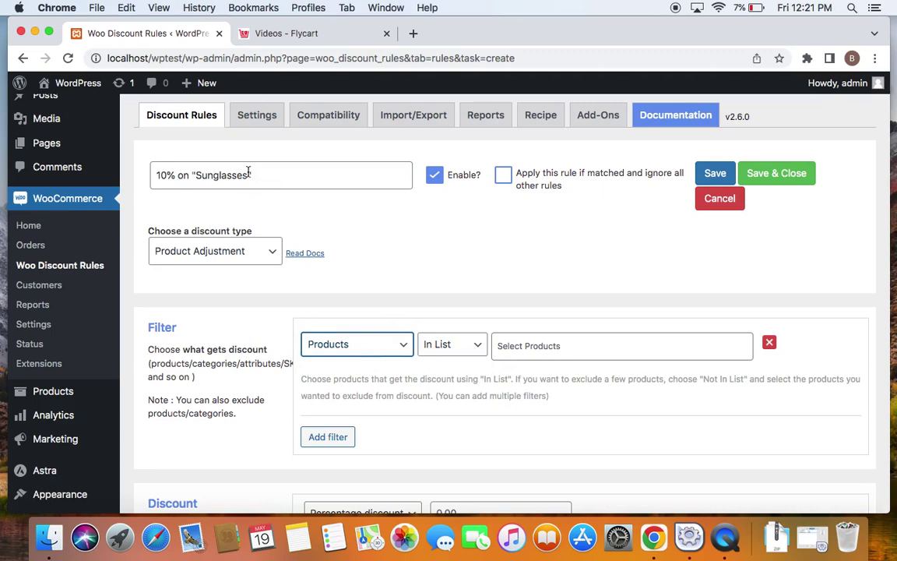
{"action": "left_click", "coordinate": [542, 353]}
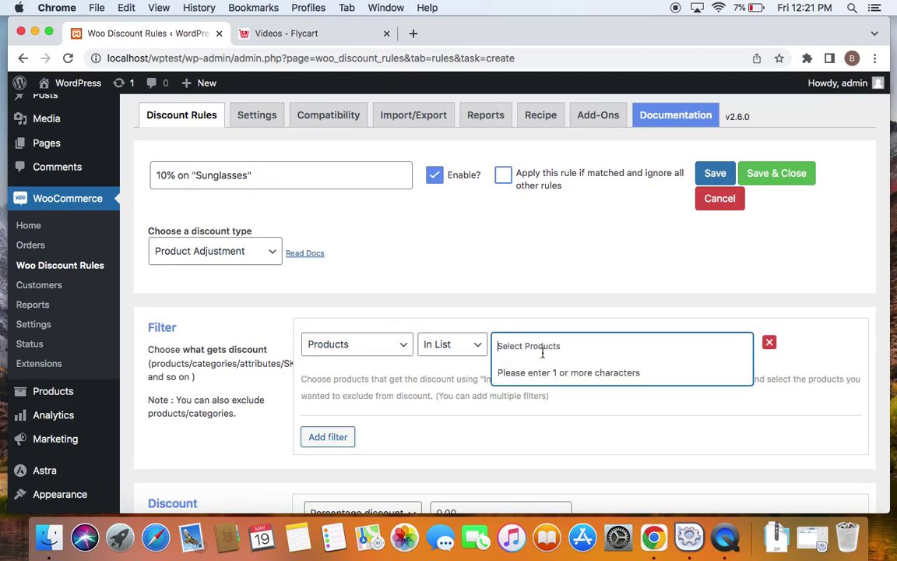
{"action": "type", "text": "sun"}
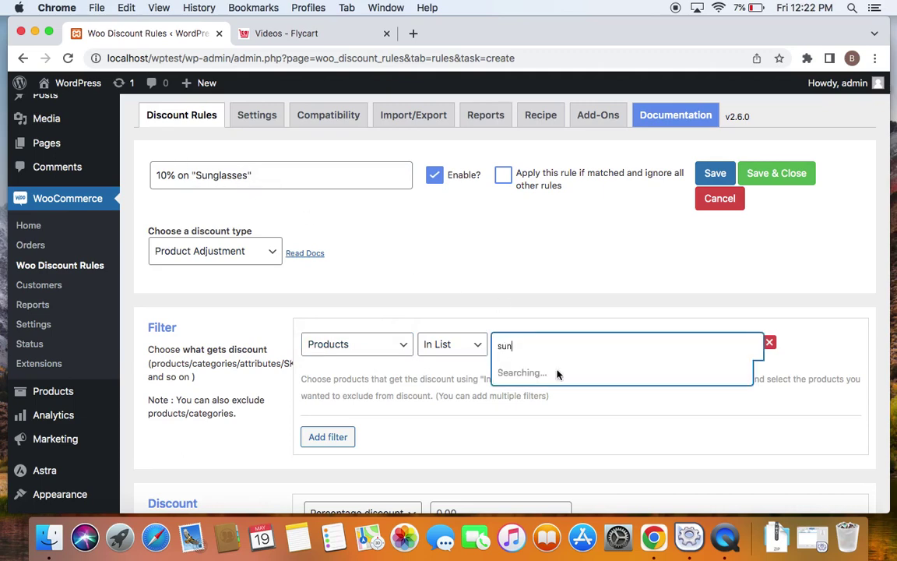
{"action": "left_click", "coordinate": [560, 374]}
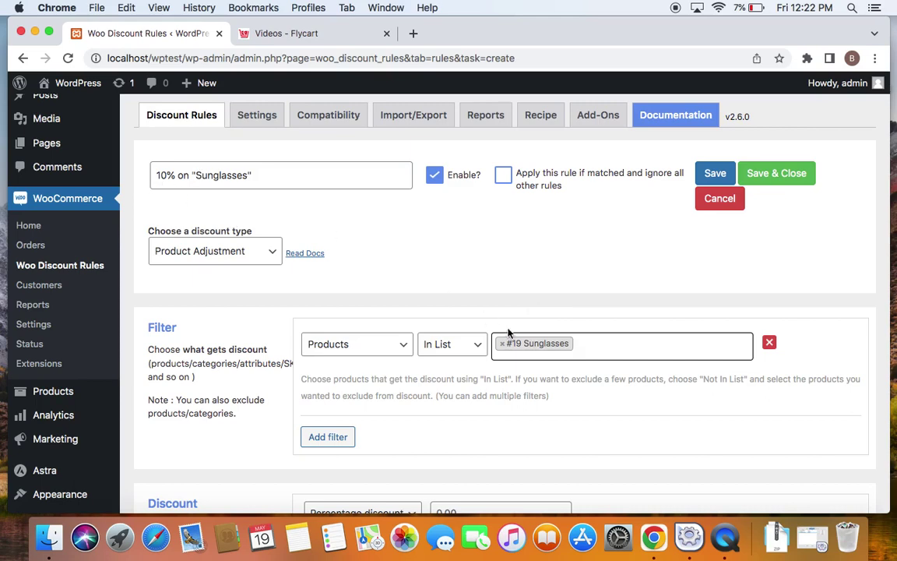
Step: Set the percentage discount value to 10, then save and close the rule
{"action": "scroll", "coordinate": [465, 381], "scroll_direction": "down", "scroll_amount": 3}
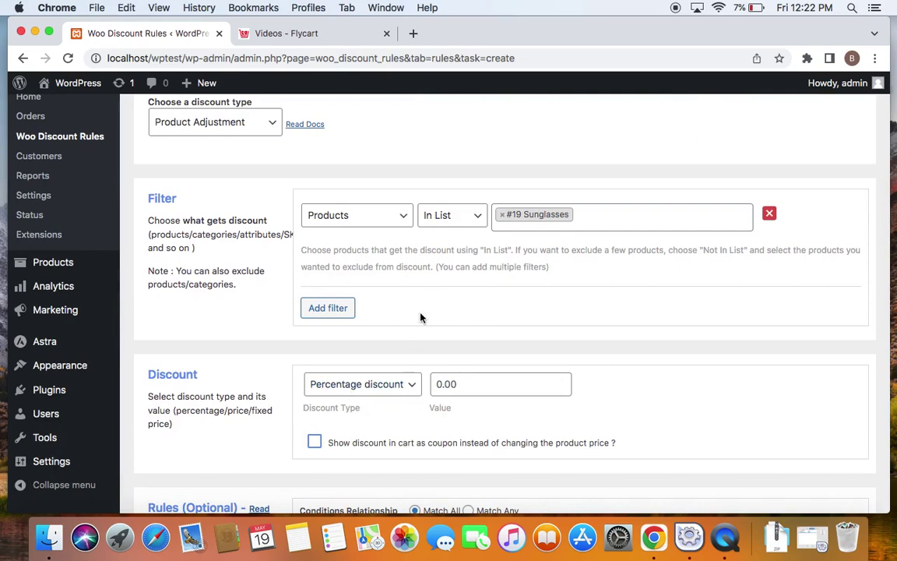
{"action": "scroll", "coordinate": [421, 315], "scroll_direction": "up", "scroll_amount": 2}
{"action": "scroll", "coordinate": [547, 276], "scroll_direction": "down", "scroll_amount": 2}
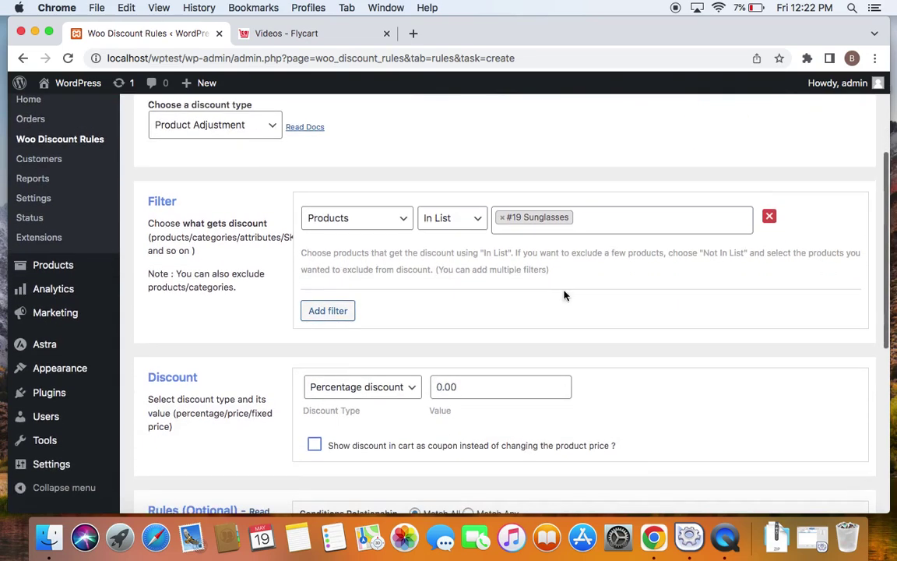
{"action": "left_click", "coordinate": [474, 391]}
{"action": "type", "text": "10"}
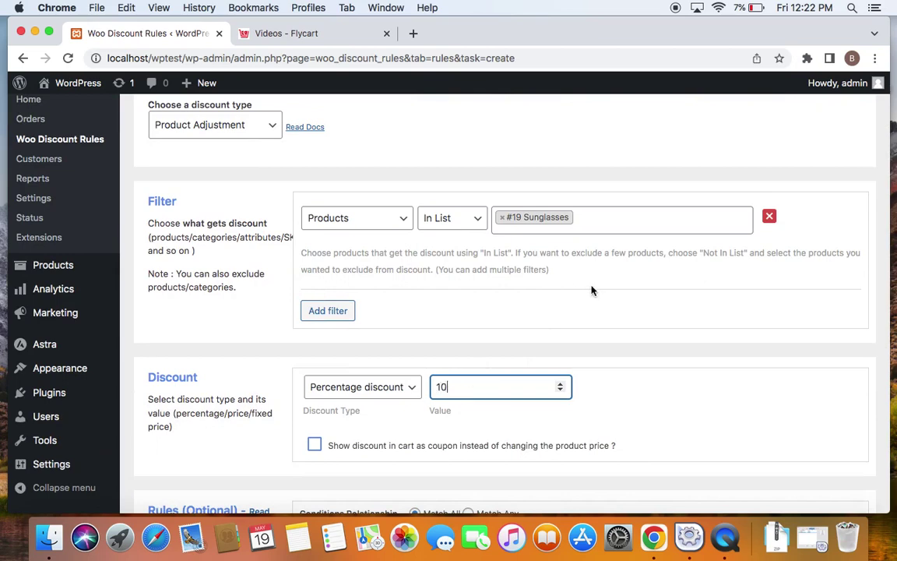
{"action": "left_click", "coordinate": [599, 302]}
{"action": "scroll", "coordinate": [600, 302], "scroll_direction": "up", "scroll_amount": 2}
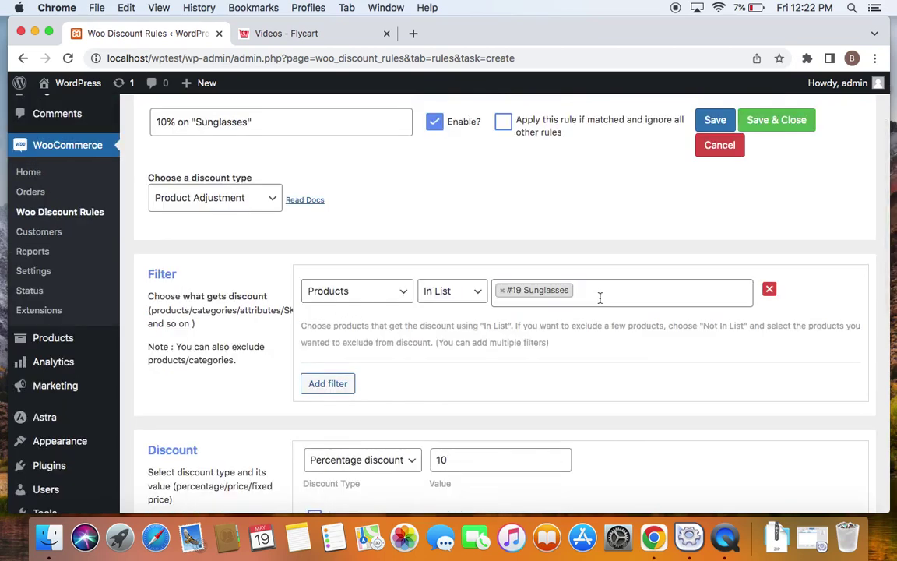
{"action": "left_click", "coordinate": [764, 121]}
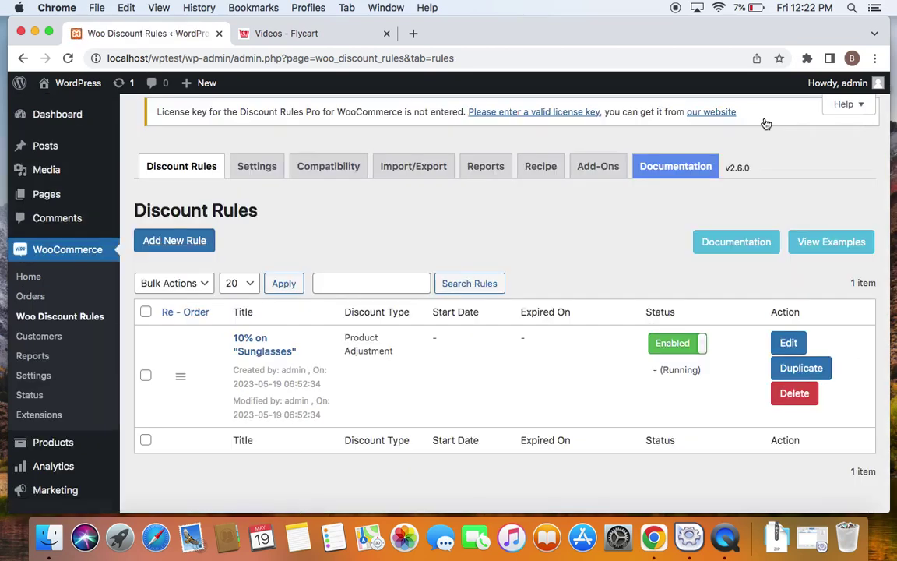
Step: Open the storefront in a new tab and check the discounted price on the Sunglasses product page
{"action": "right_click", "coordinate": [82, 86]}
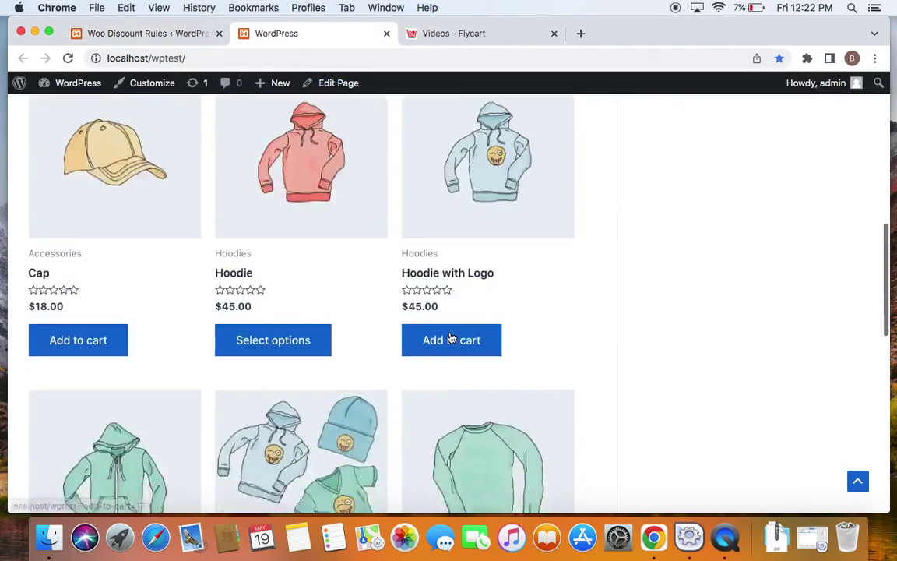
{"action": "scroll", "coordinate": [327, 218], "scroll_direction": "up", "scroll_amount": 2}
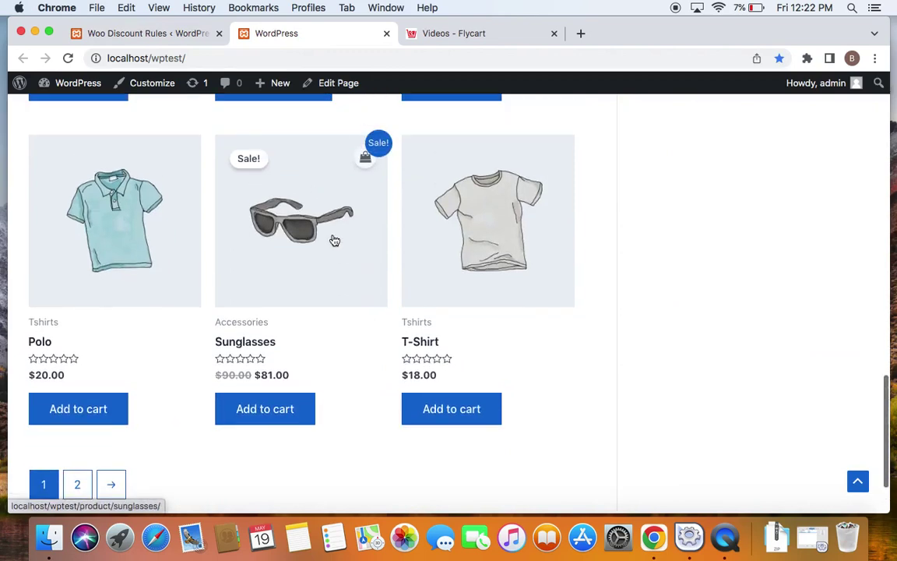
{"action": "left_click", "coordinate": [333, 278]}
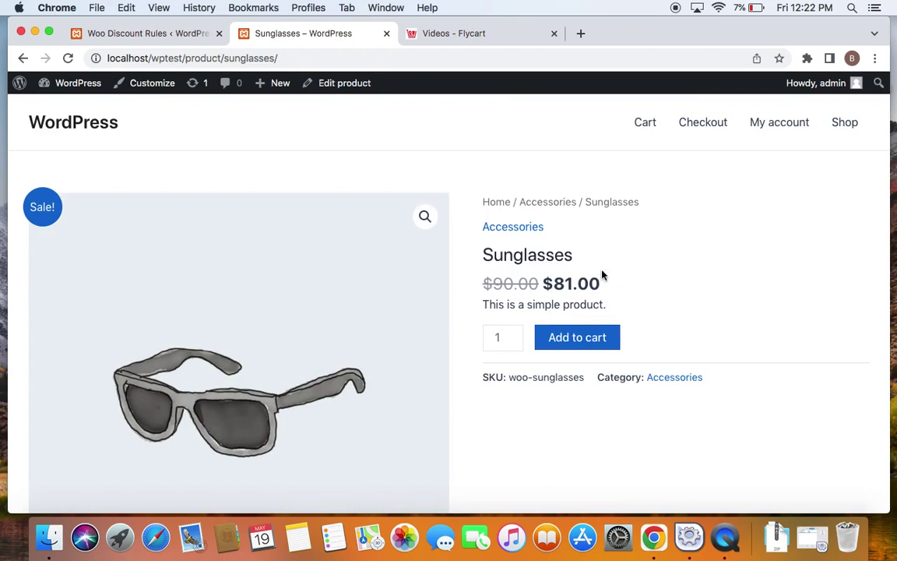
{"action": "left_click_drag", "start_coordinate": [623, 280], "coordinate": [471, 289]}
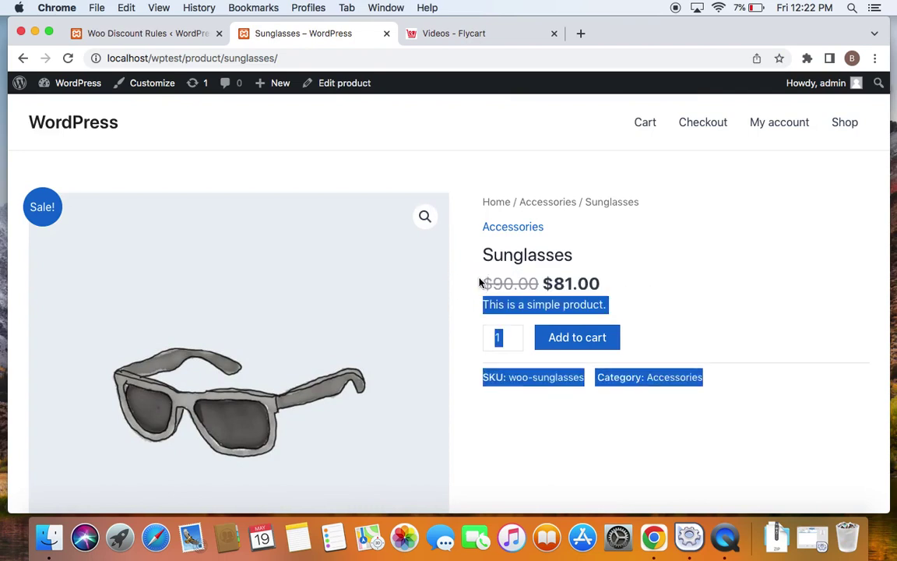
{"action": "left_click", "coordinate": [705, 284]}
{"action": "left_click_drag", "start_coordinate": [608, 279], "coordinate": [485, 278]}
{"action": "left_click", "coordinate": [636, 292]}
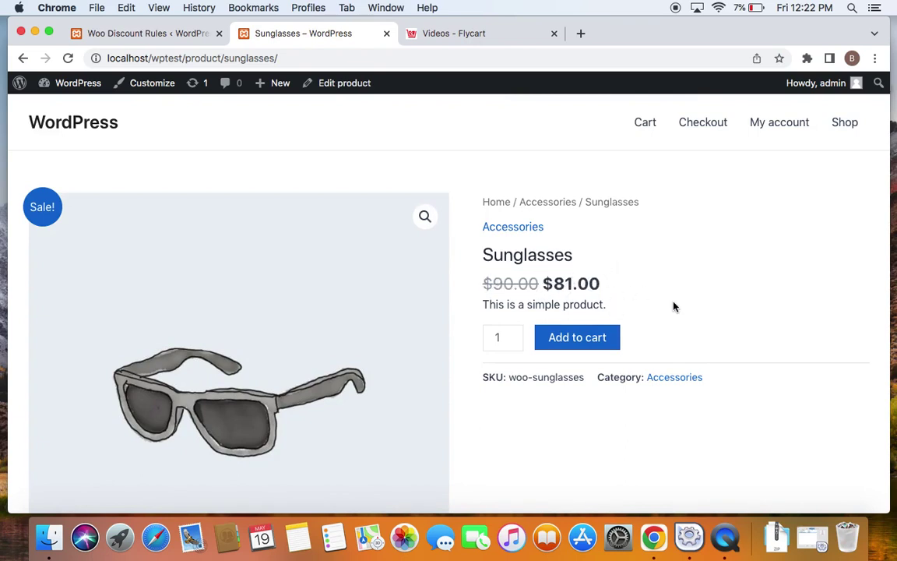
Step: Add one pair of Sunglasses to the cart and view the cart
{"action": "left_click", "coordinate": [589, 339]}
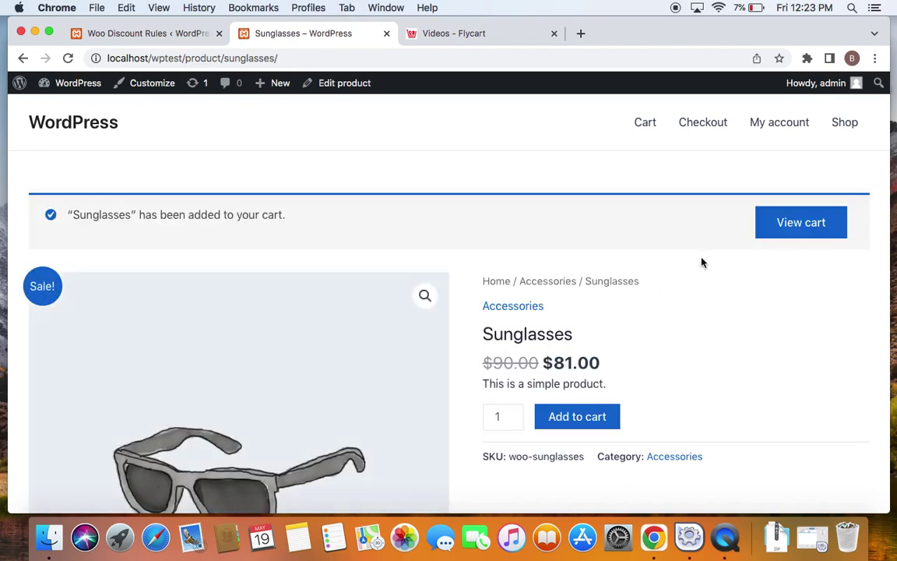
{"action": "left_click", "coordinate": [779, 233]}
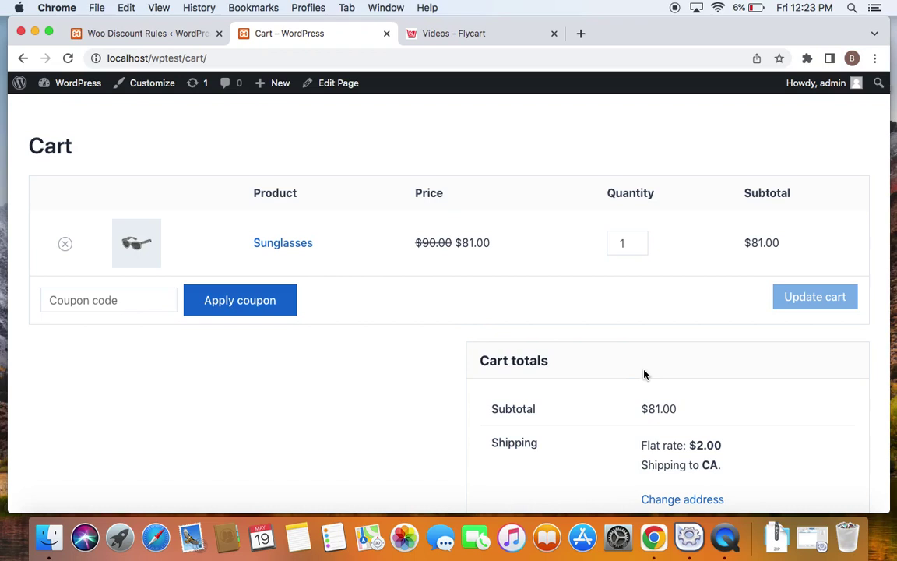
Step: Reopen the 10% on "Sunglasses" rule to review its product filter, then return to the storefront cart
{"action": "left_click", "coordinate": [186, 34]}
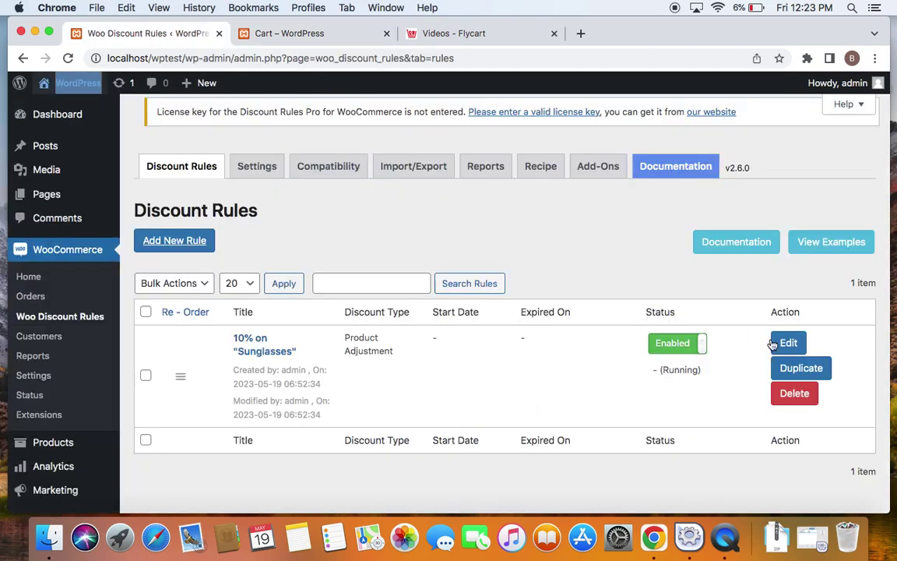
{"action": "left_click", "coordinate": [791, 343]}
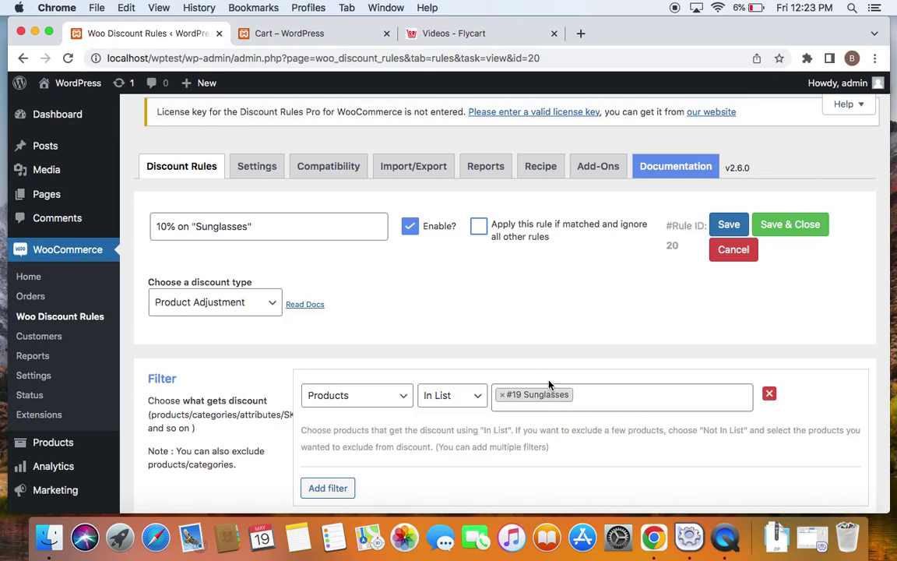
{"action": "left_click", "coordinate": [652, 396]}
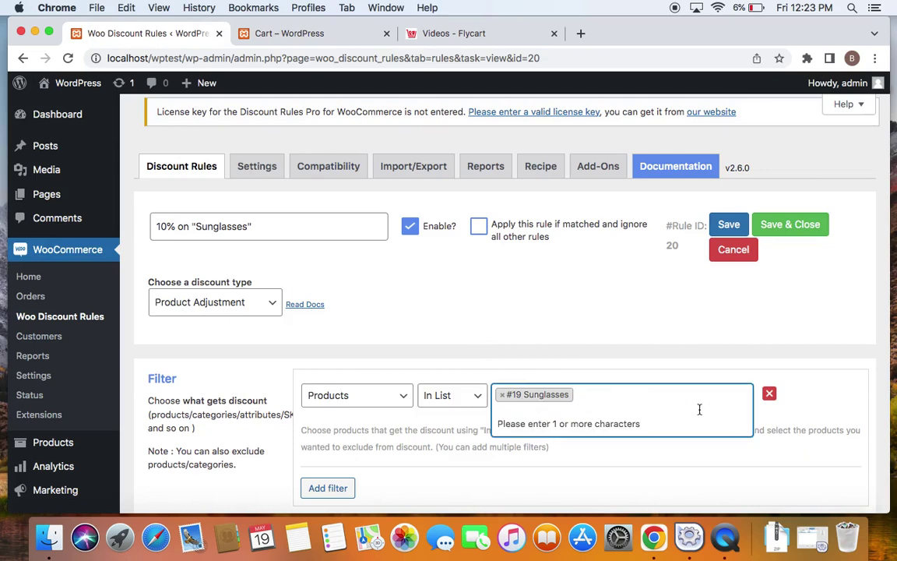
{"action": "left_click", "coordinate": [610, 330]}
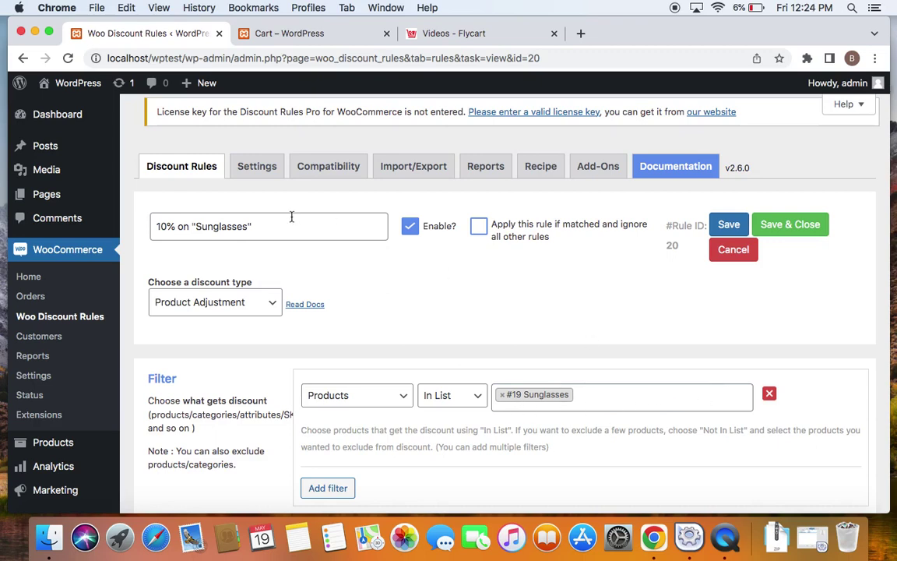
{"action": "left_click", "coordinate": [319, 34]}
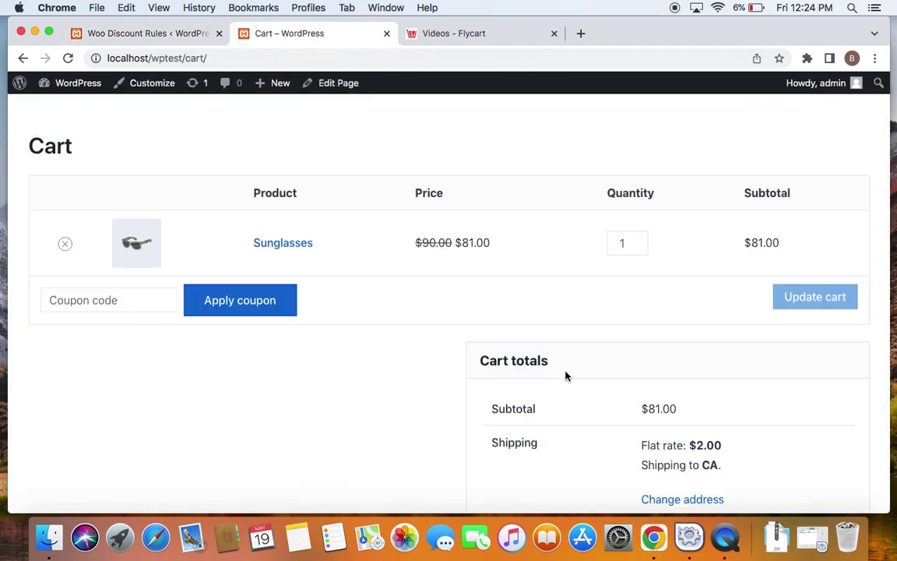